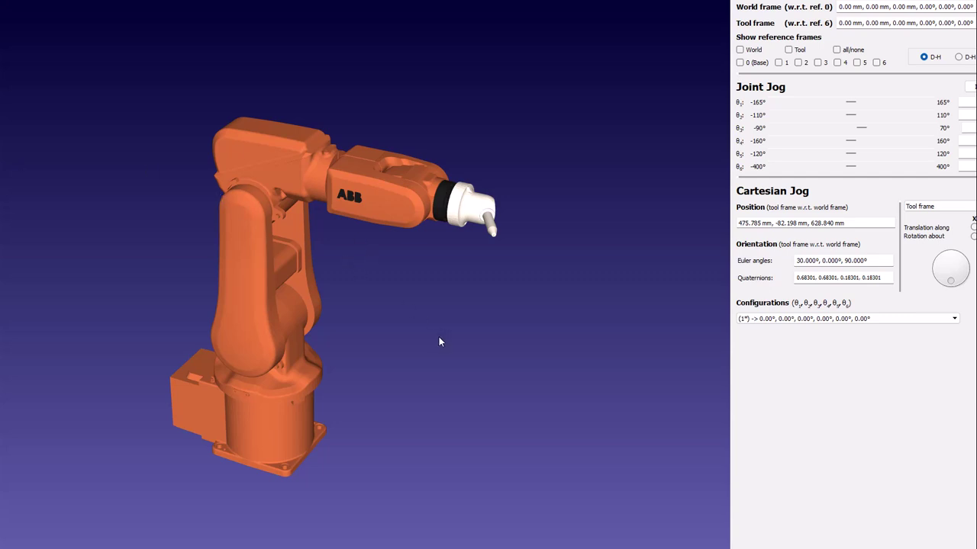
- Jog the ABB robot's joints 1 to 6 to about 3.99°, 1.77°, 1.87°, 7.74°, 38.71° and 9.66°
drag(474, 331, 430, 337)
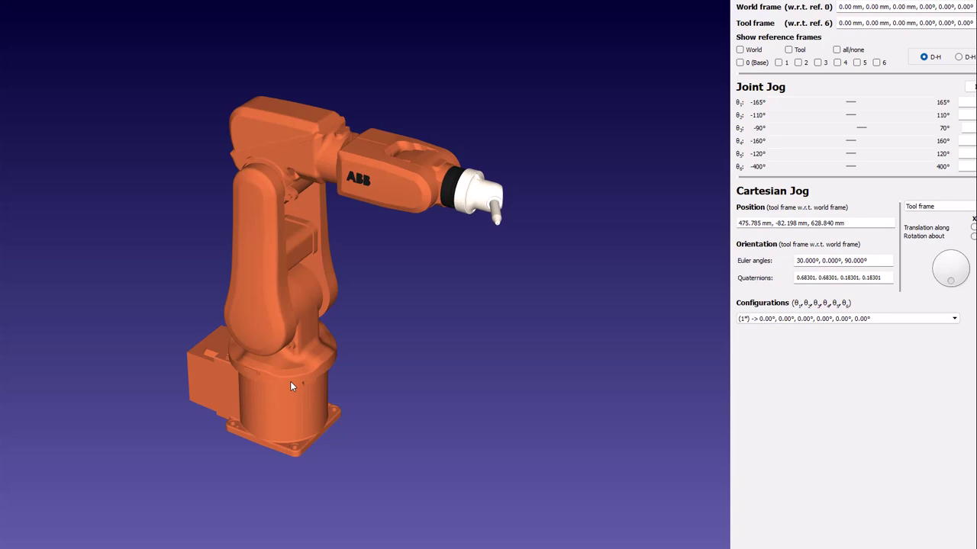
drag(373, 409, 379, 410)
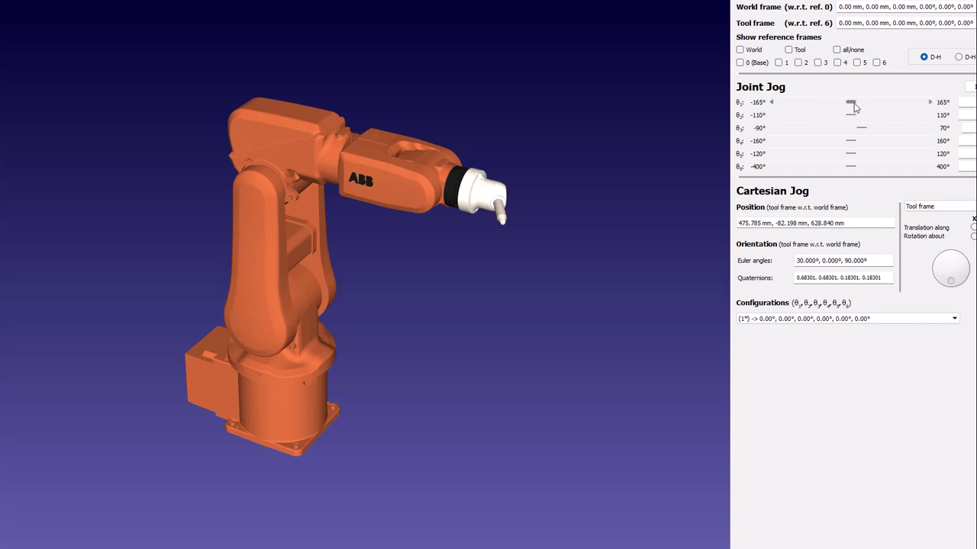
drag(853, 107, 852, 169)
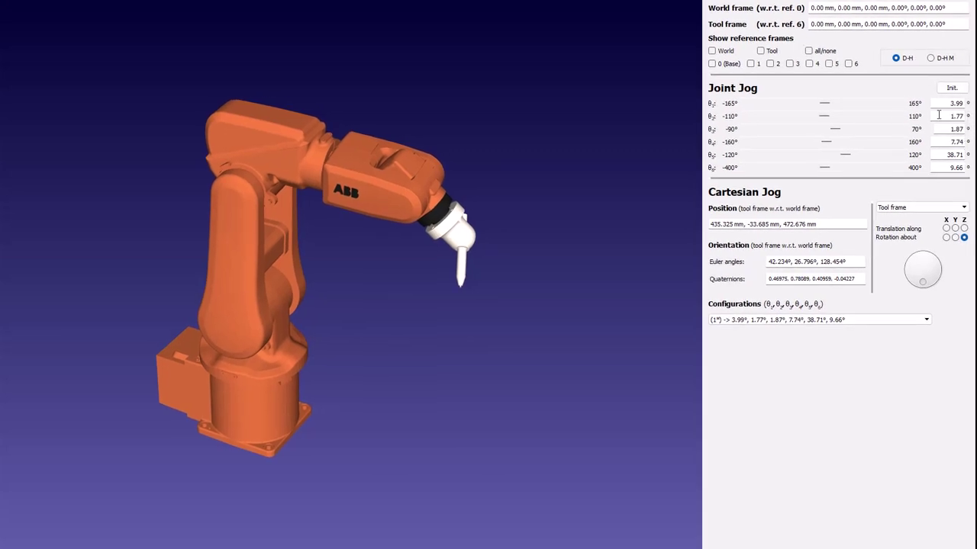
- Set the exact angle of joint 1 to 19° and of joint 2 to 20°
drag(940, 102, 965, 102)
text(19)
key(Return)
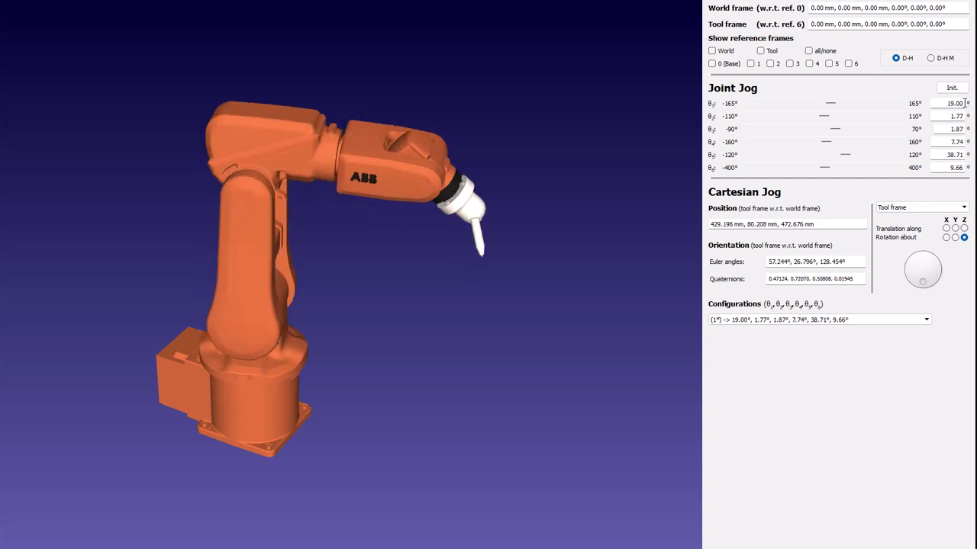
drag(948, 116, 965, 116)
text(20)
key(Return)
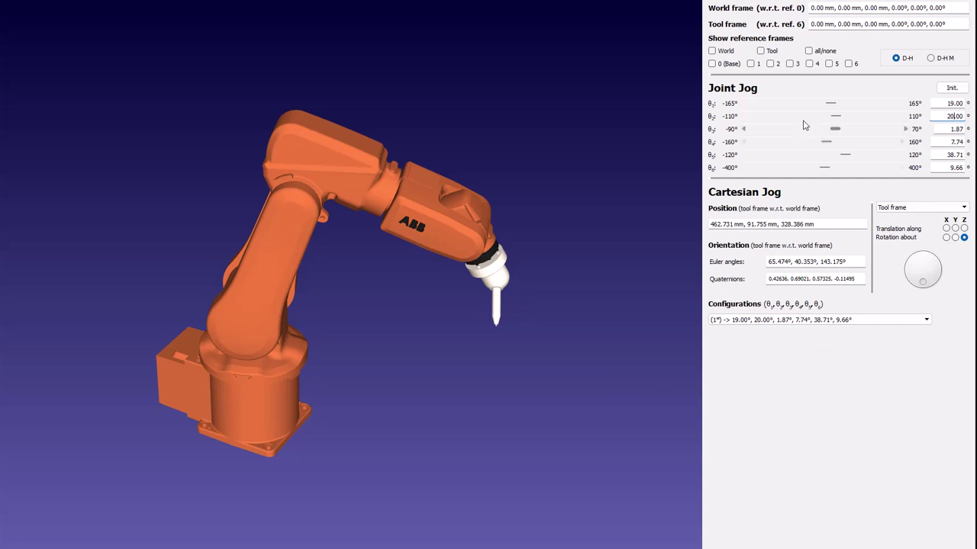
- Jog joints 1 to 6 to about -6.65°, 34.60°, -8.08°, 2.58°, -0.93° and 58.06°
drag(515, 388, 499, 385)
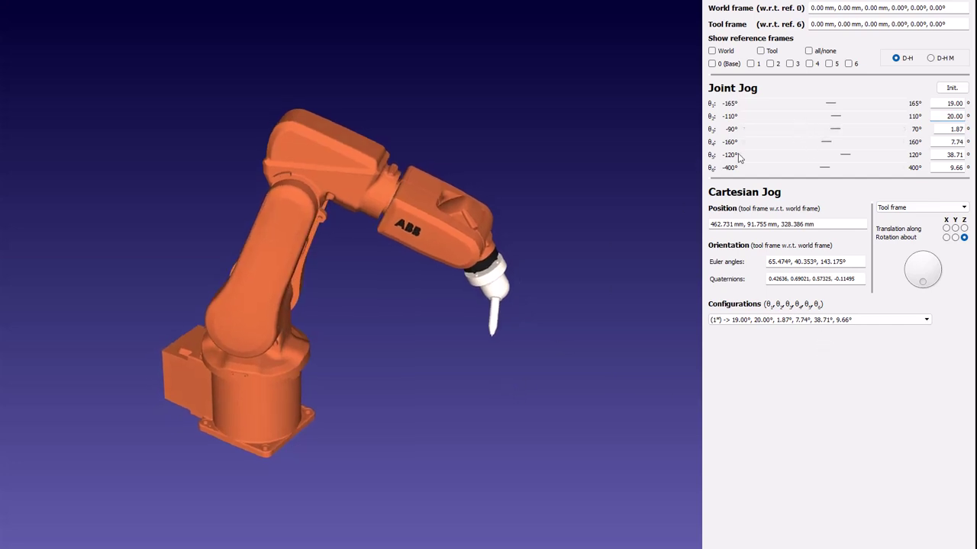
mouse_move(830, 103)
mouse_down()
mouse_move(812, 104)
mouse_move(822, 104)
mouse_up()
drag(820, 122, 821, 157)
click(843, 132)
drag(822, 168, 831, 171)
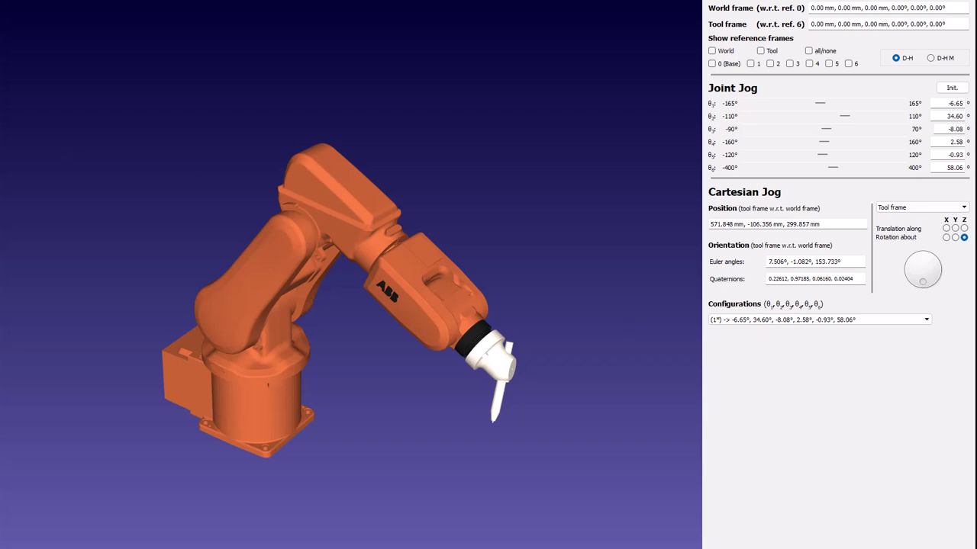
- Load the robot file UR10.xml from the CAD_Robots folder
key(alt+f)
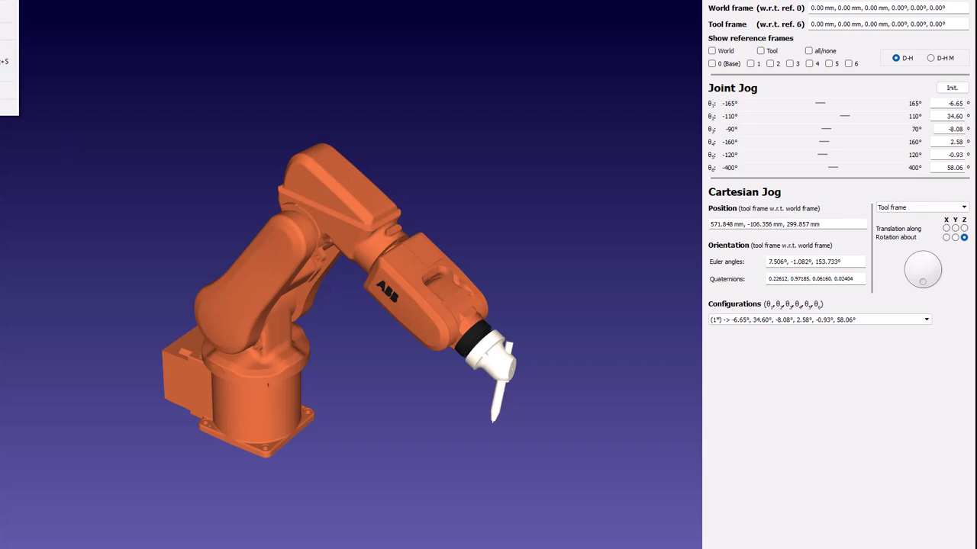
key(Return)
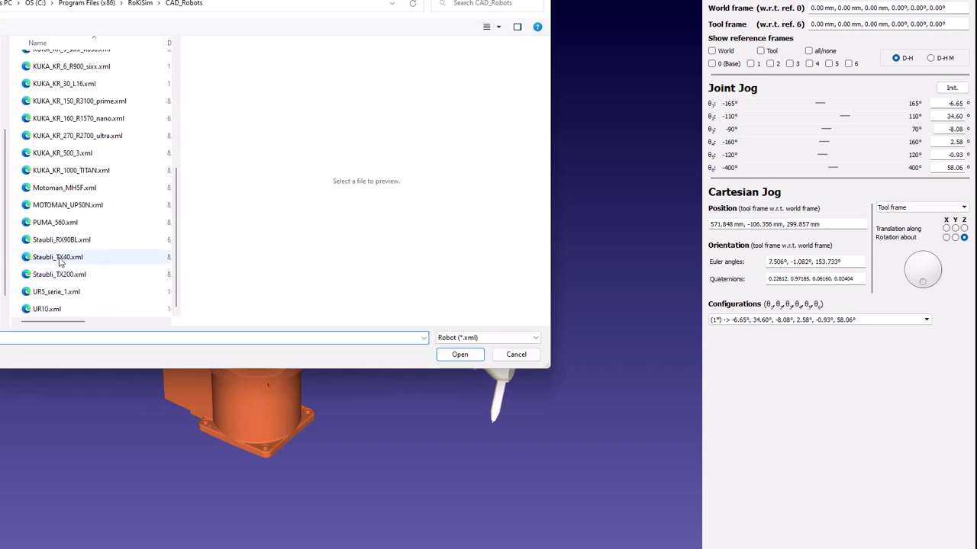
double_click(76, 308)
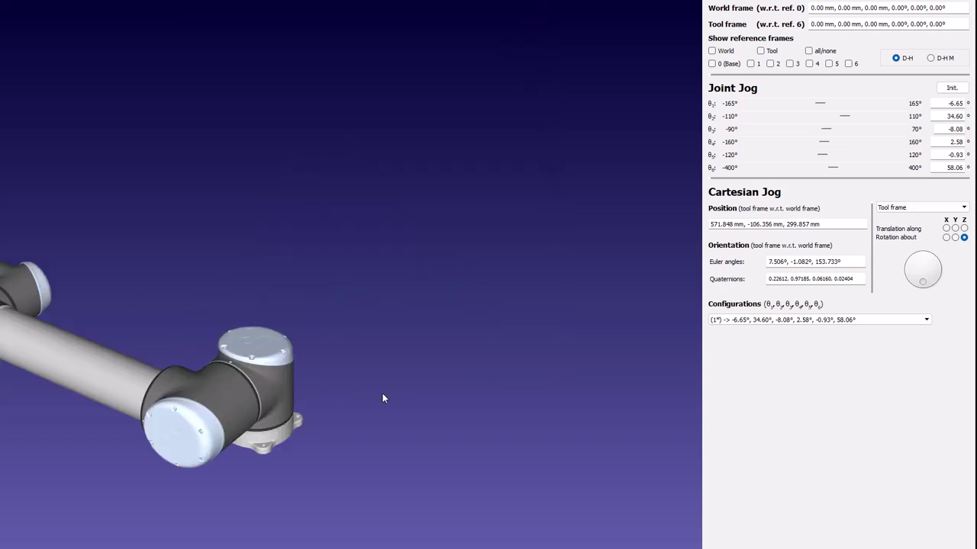
- Jog the UR10's joints 1 to 6 to about 31.94°, -5.79°, 11.58°, 5.79°, 11.58° and 14.50°
drag(596, 332, 535, 346)
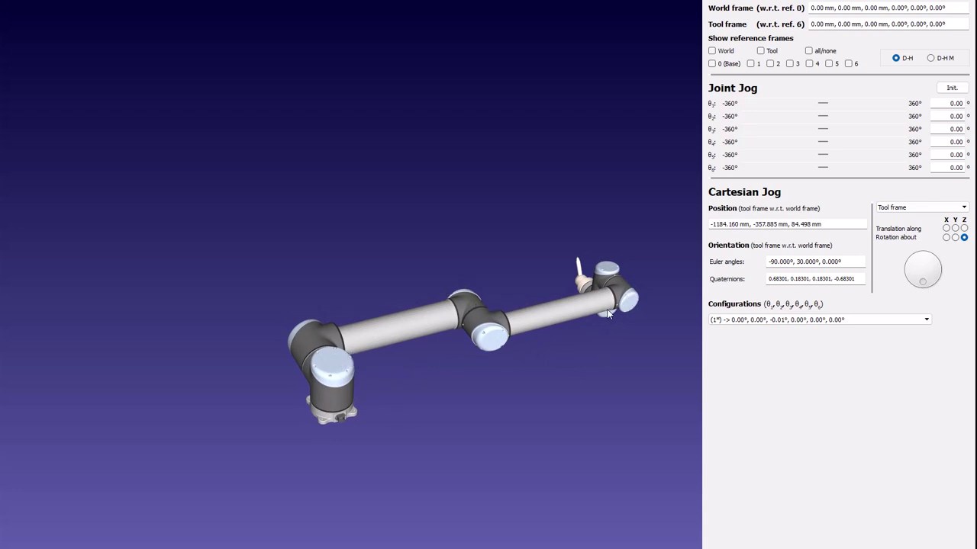
drag(813, 106, 829, 168)
drag(477, 344, 440, 364)
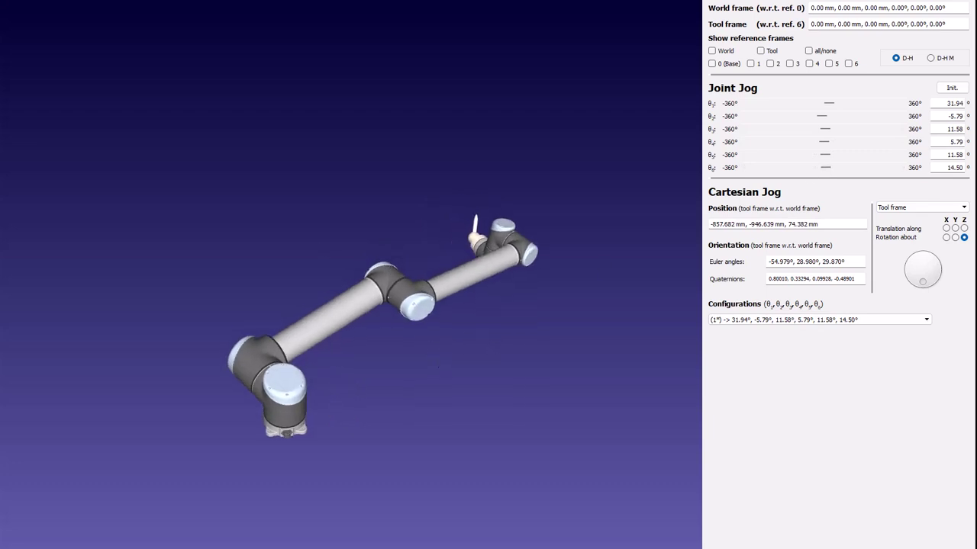
- Replace the UR10 with the ABB robot by loading ABB_IRB120.xml from the CAD_Robots folder
key(ctrl+o)
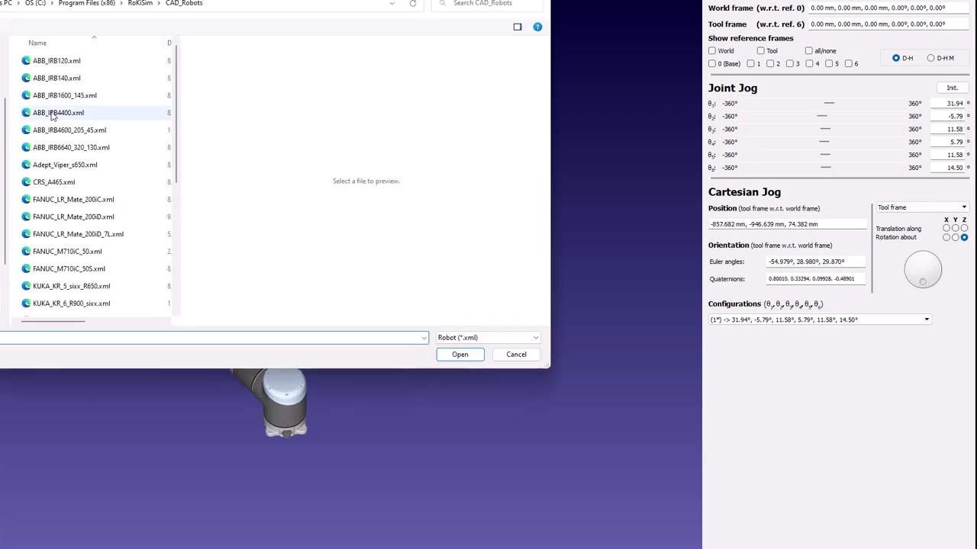
click(67, 62)
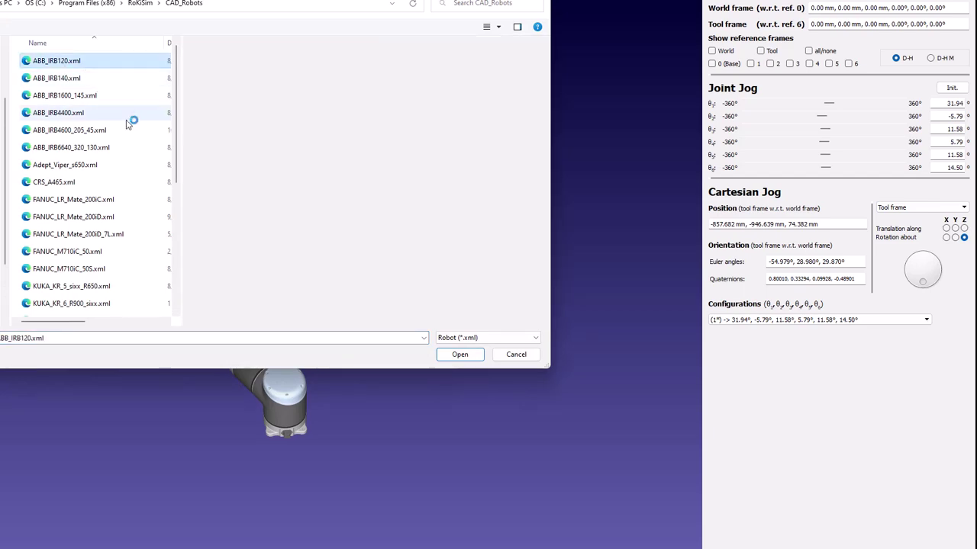
double_click(148, 64)
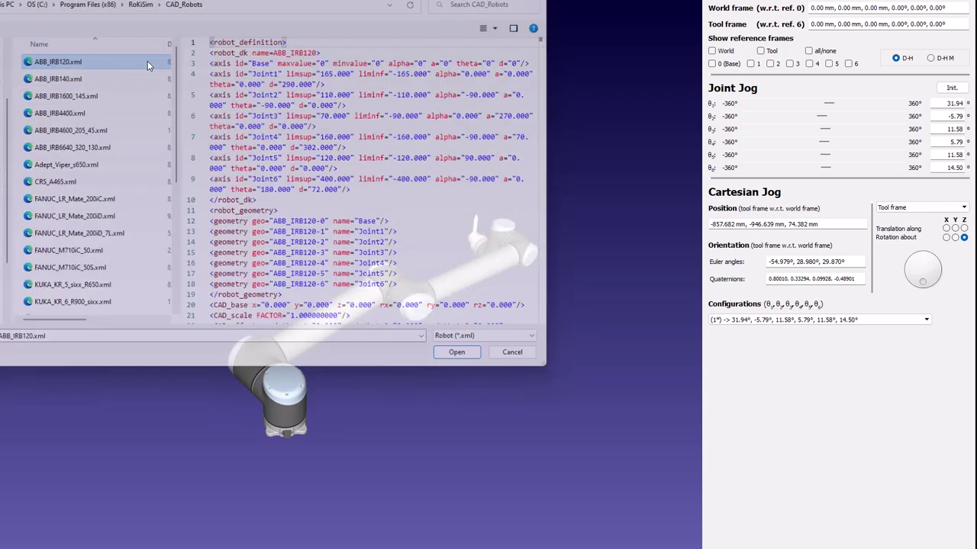
- Jog joints 1 to 4 of the ABB IRB120 to about 9.31°, 16.85°, 2.60° and 27.10°
drag(434, 281, 853, 168)
click(855, 103)
drag(824, 105, 837, 133)
drag(822, 142, 834, 143)
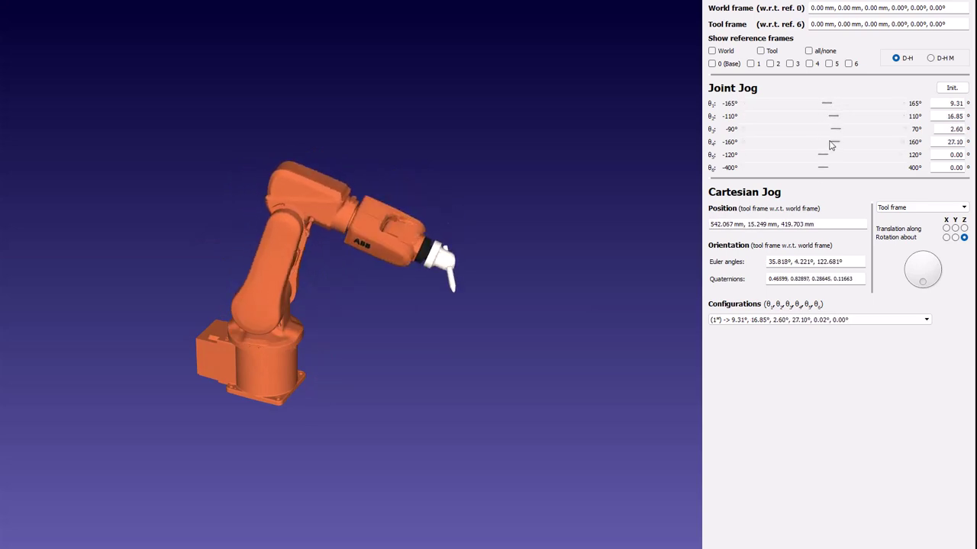
- Rotate the tool about the tool frame's X axis, then its Y axis, to Euler angles of about 15.4°, 15.5° and 117.1°
click(946, 237)
drag(923, 281, 927, 302)
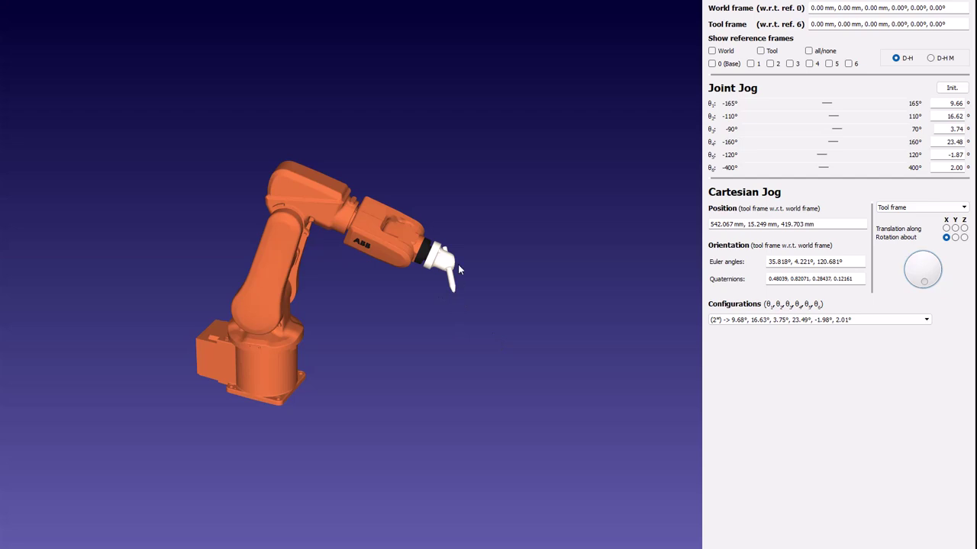
click(954, 238)
mouse_move(934, 280)
mouse_down()
mouse_move(938, 258)
mouse_move(938, 286)
mouse_move(889, 289)
mouse_move(924, 301)
mouse_move(950, 270)
mouse_up()
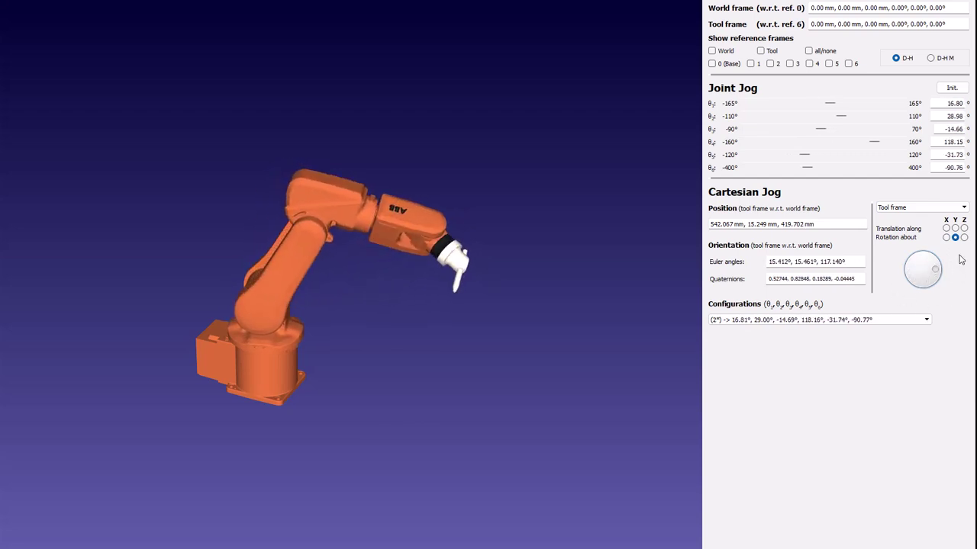